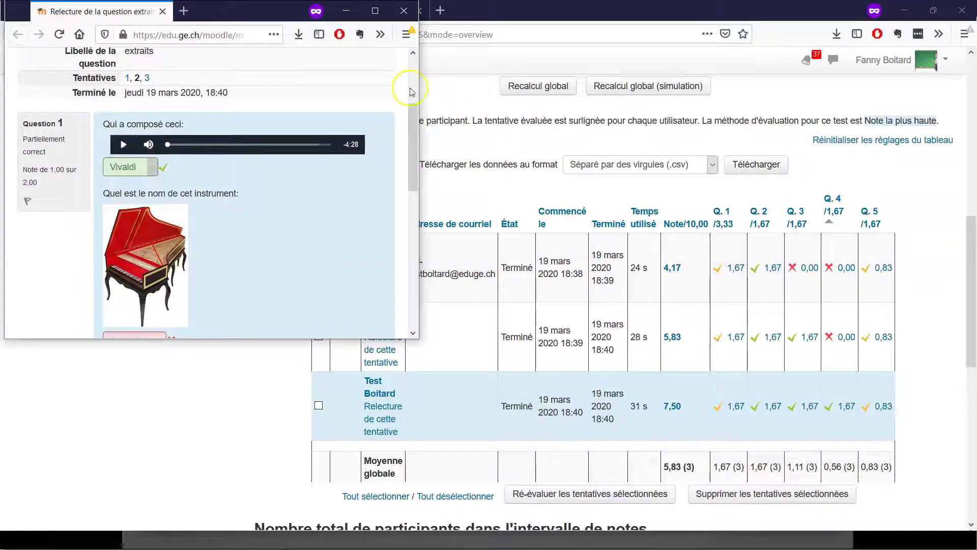
Close the question review window and open the editing page of Test sur mozart in a separate tab
left_click(404, 11)
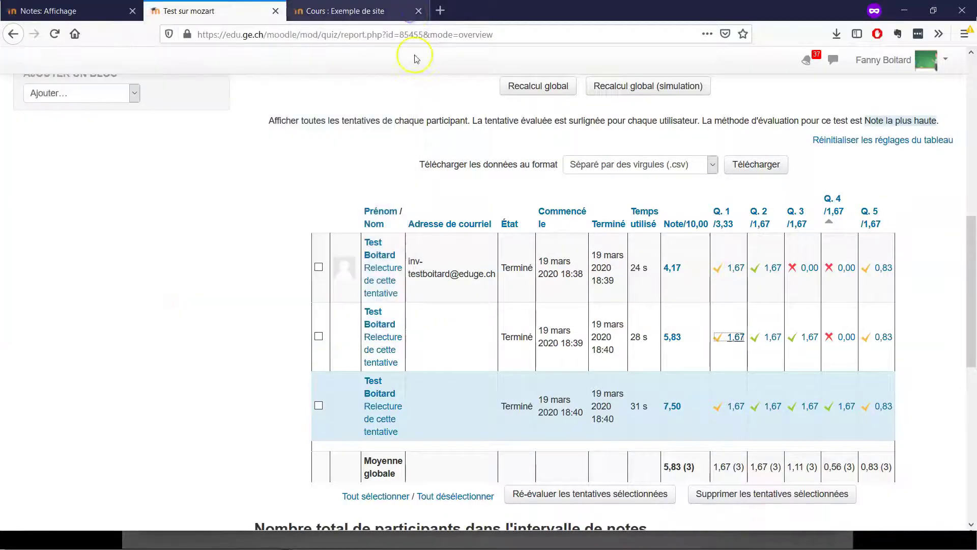
scroll(399, 160, "up", 10)
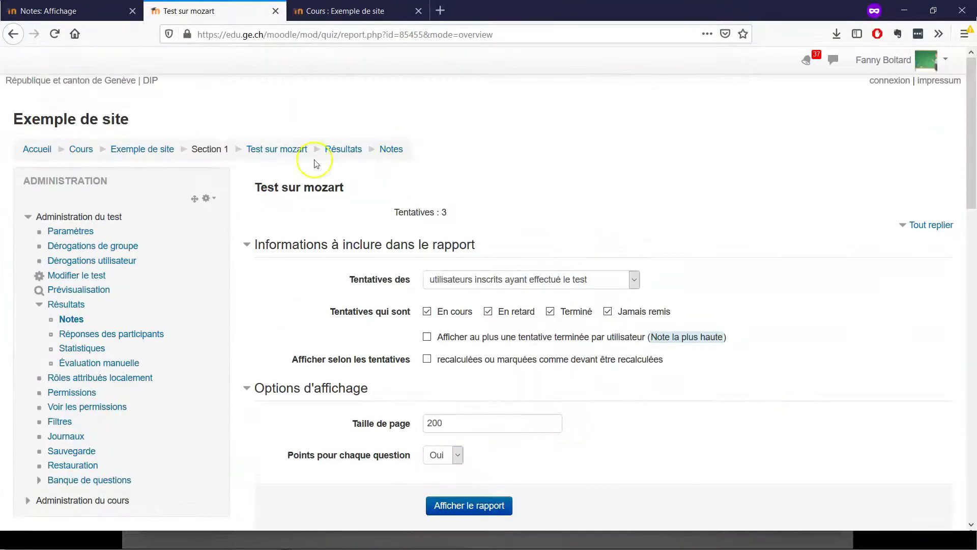
right_click(265, 149)
left_click(301, 157)
key("ctrl+Tab")
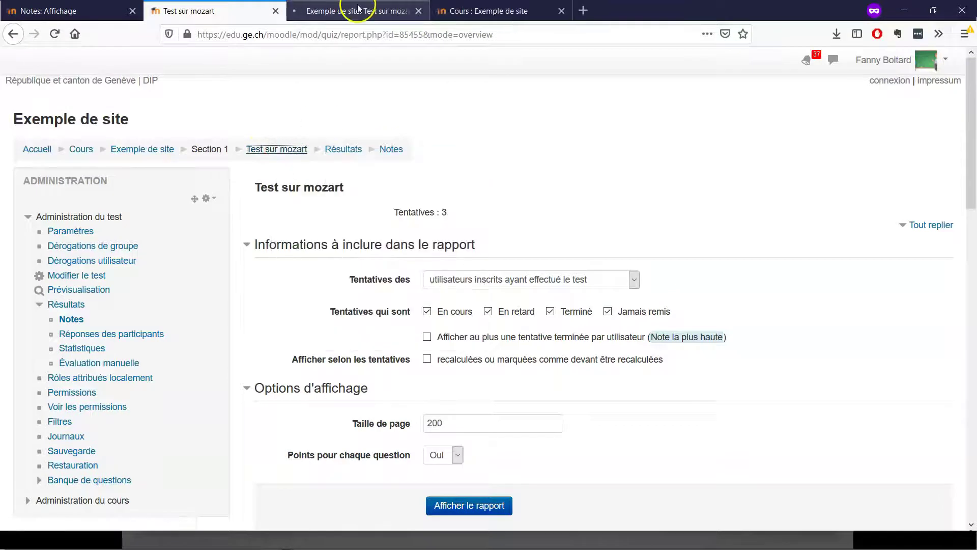
left_click(71, 276)
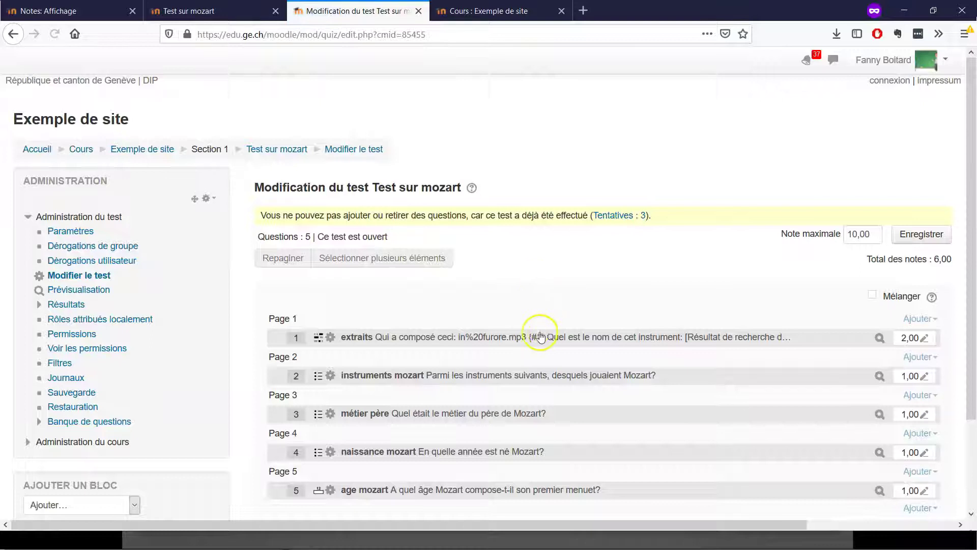
In the question "extraits", add the alternative instrument answer ~%75%clavessin after clavecin and save the question
left_click(546, 337)
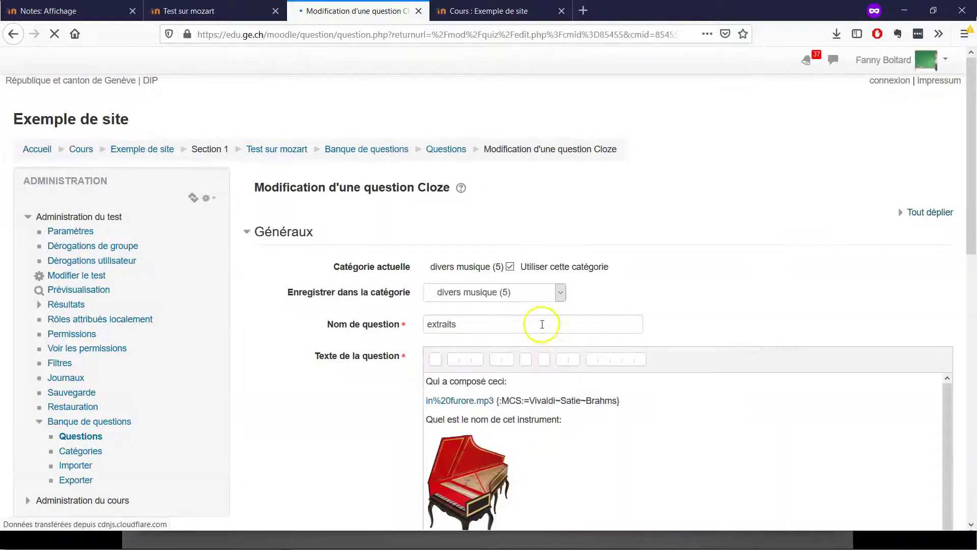
scroll(602, 290, "down", 2)
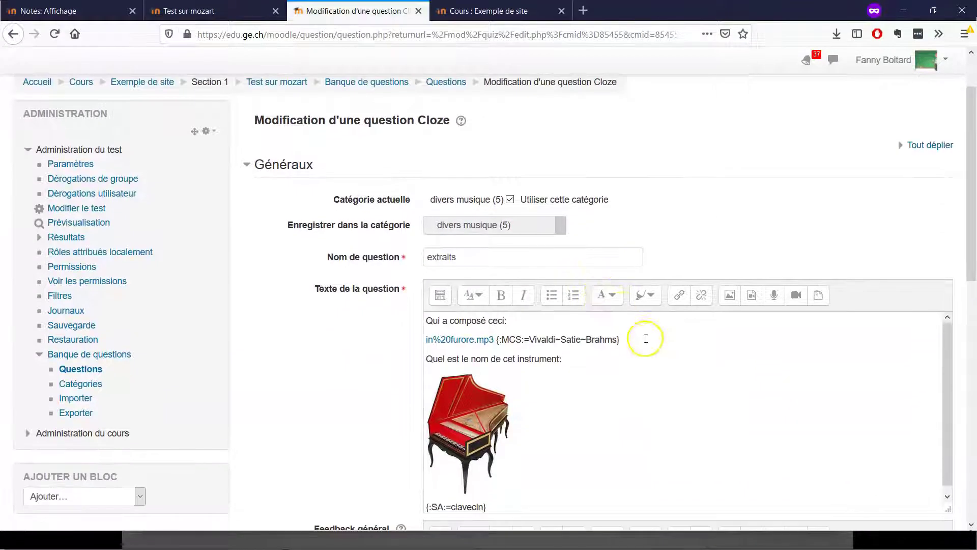
scroll(641, 335, "down", 2)
scroll(621, 353, "down", 1)
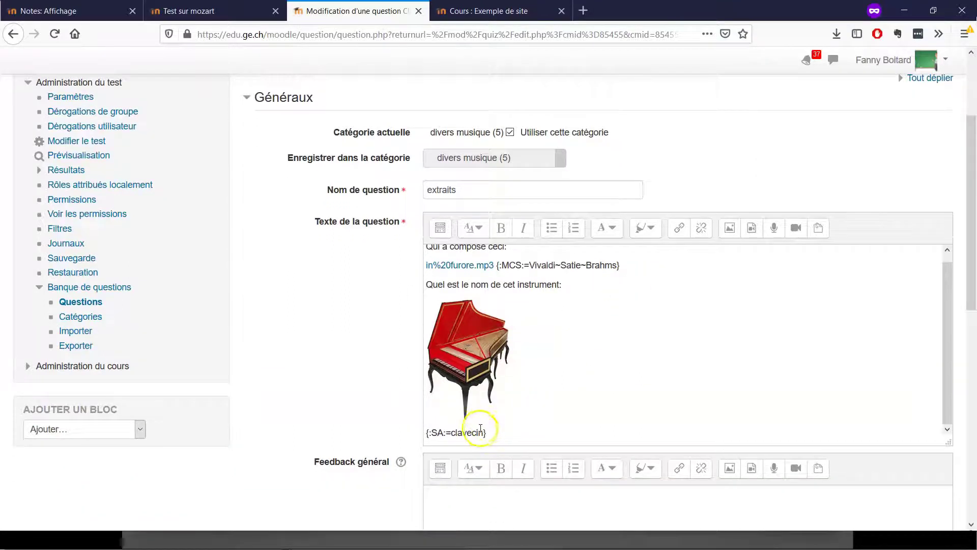
left_click(482, 431)
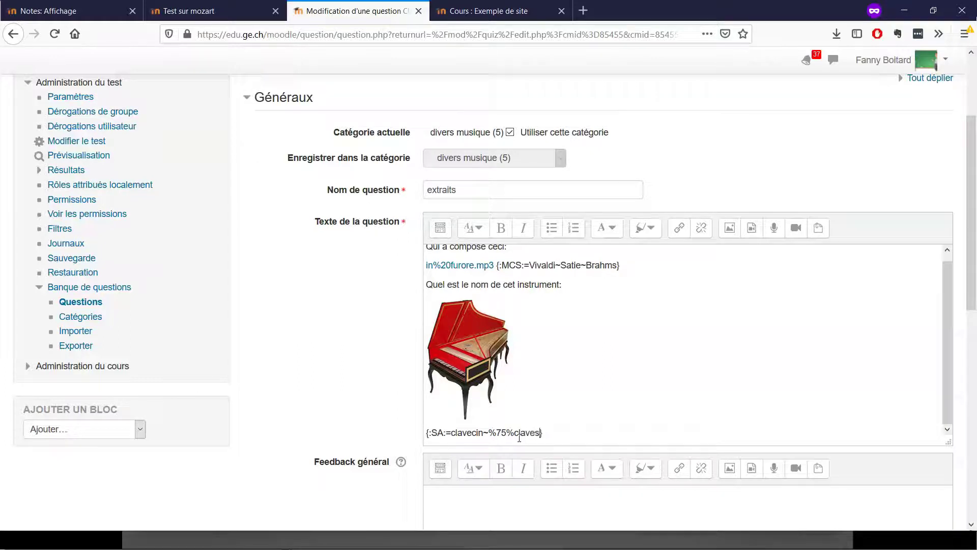
scroll(671, 328, "down", 10)
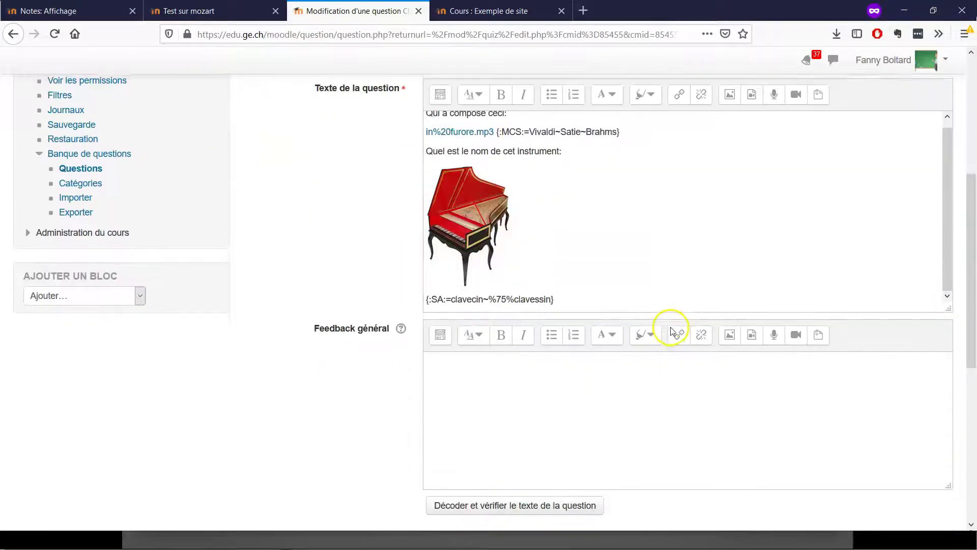
left_click(476, 411)
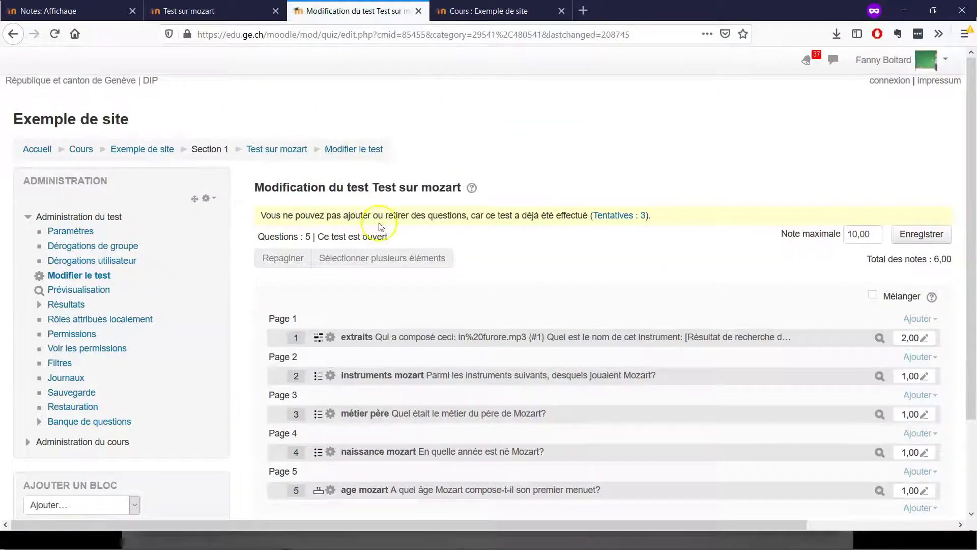
Open the grades report of the attempts at Test sur mozart and examine the Q. 1 scores
left_click(267, 151)
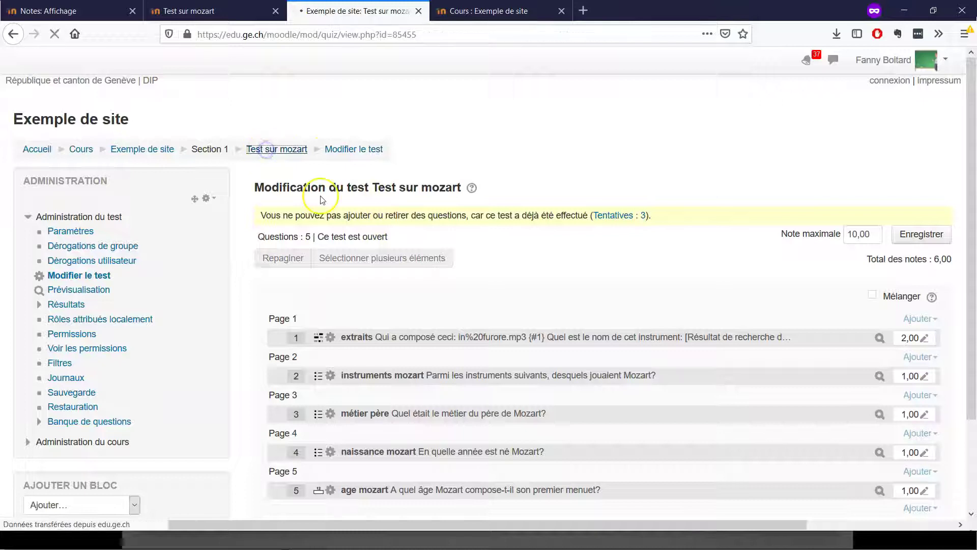
left_click(586, 232)
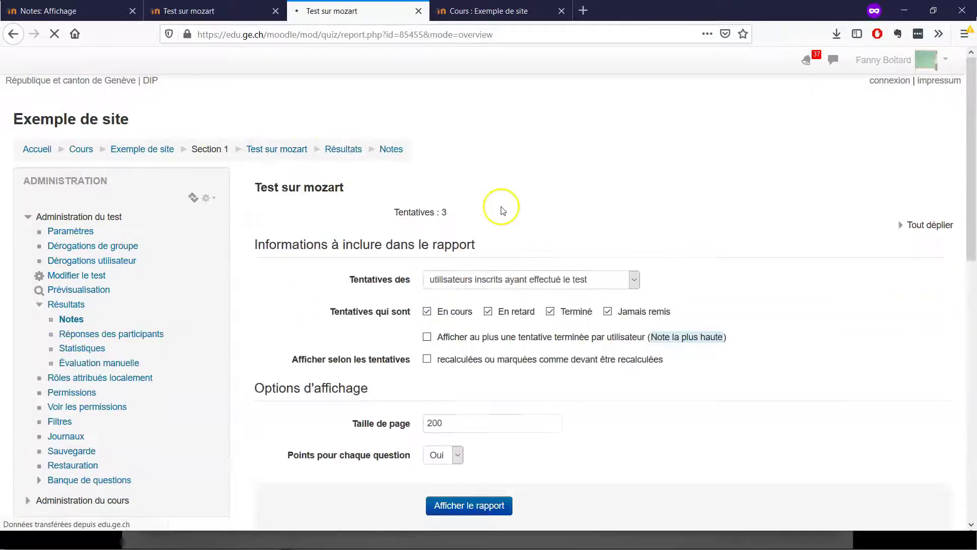
scroll(668, 227, "down", 8)
scroll(673, 229, "down", 2)
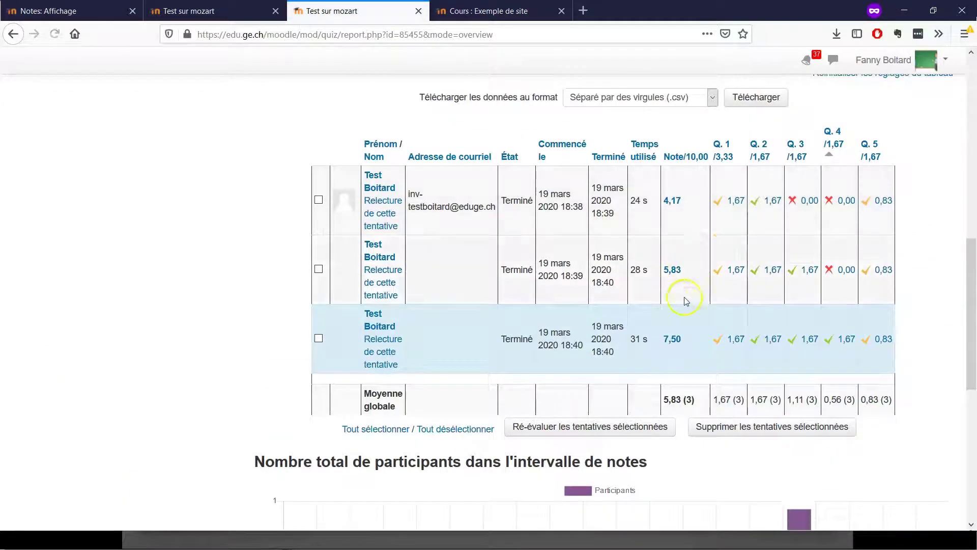
scroll(683, 272, "up", 1)
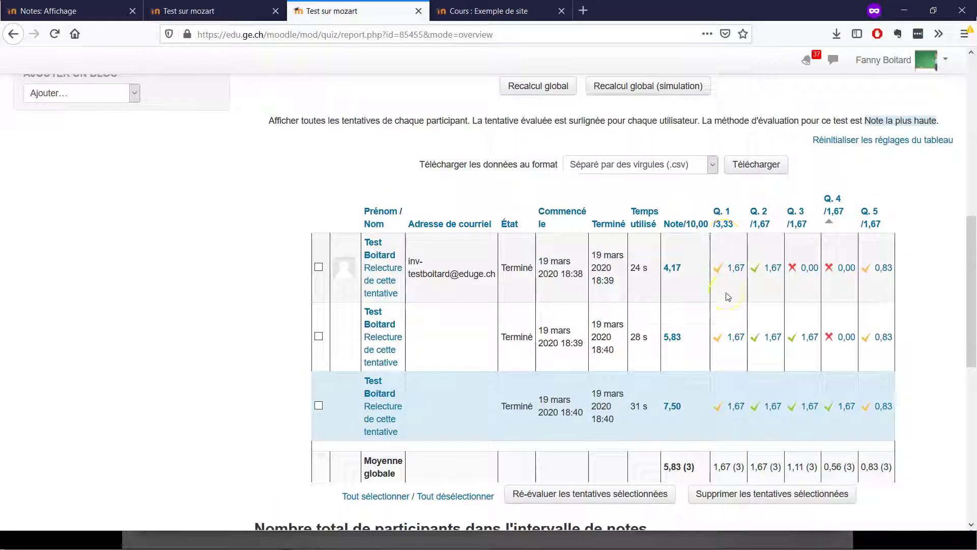
scroll(726, 298, "up", 3)
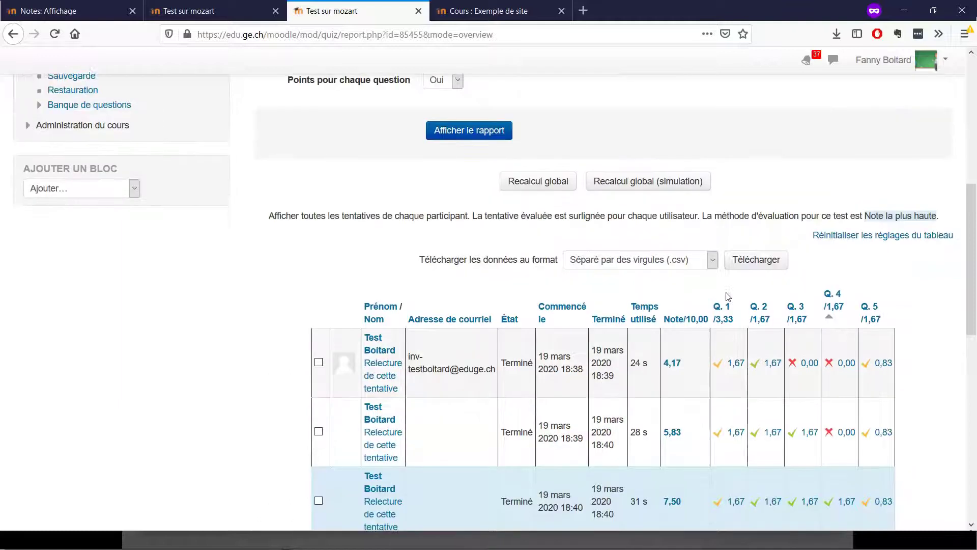
Run a full regrade of all attempts at Test sur mozart and continue to the updated grades table
left_click(542, 227)
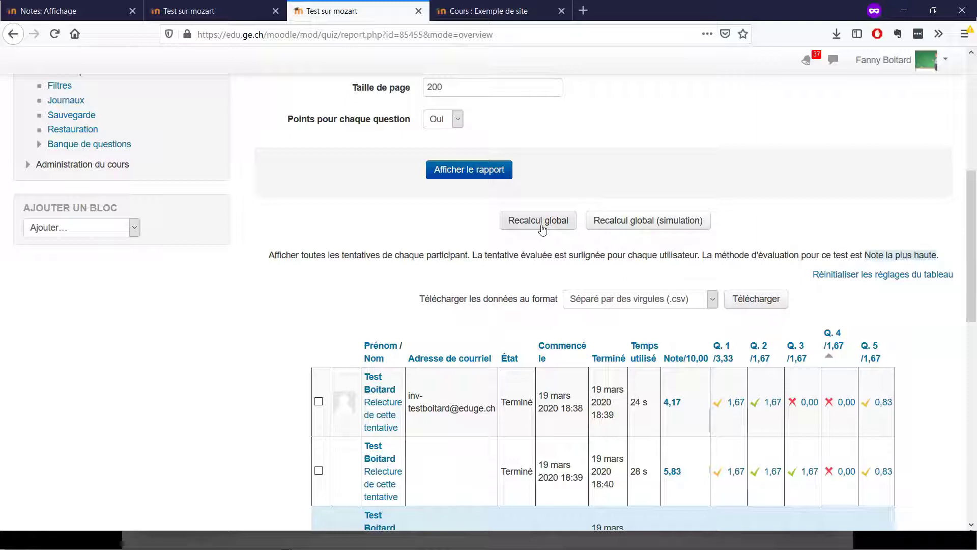
left_click(542, 224)
left_click(594, 311)
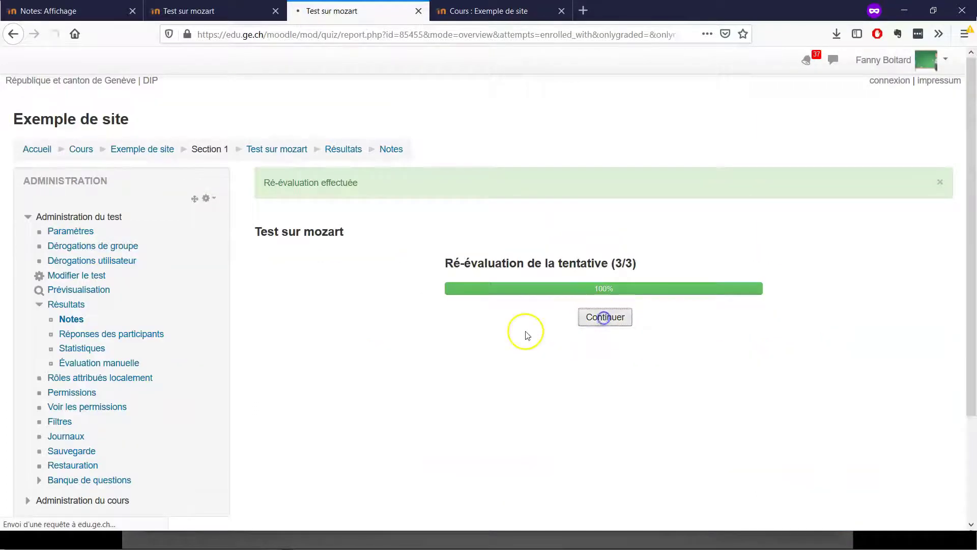
scroll(636, 295, "down", 4)
scroll(640, 289, "down", 5)
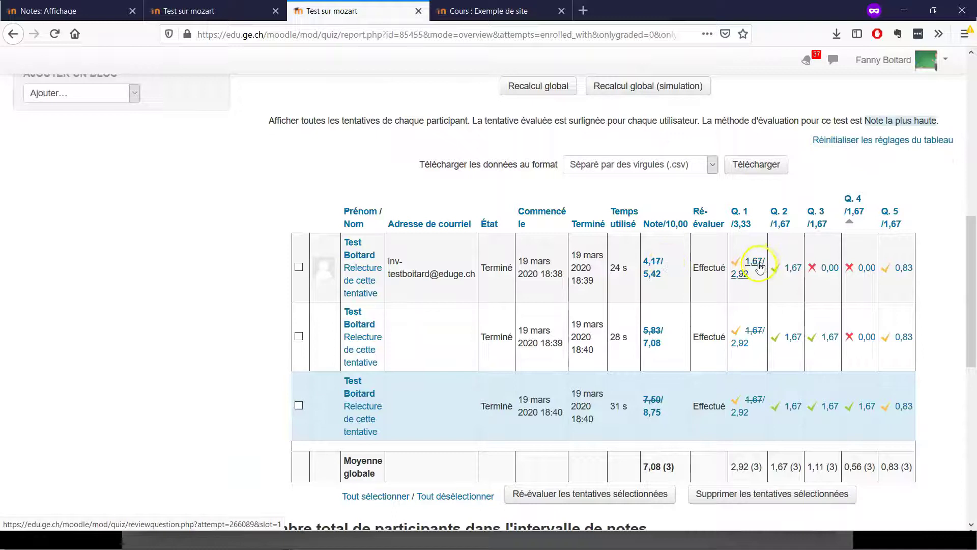
Review the first attempt's answer to Q. 1, check the marking feedback on the instrument answer, and close the review
left_click(757, 270)
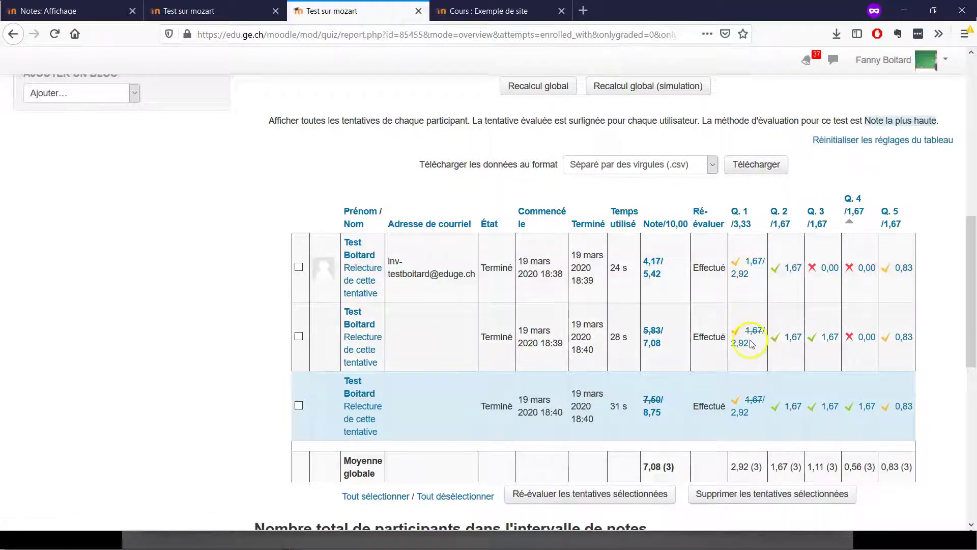
left_click(739, 275)
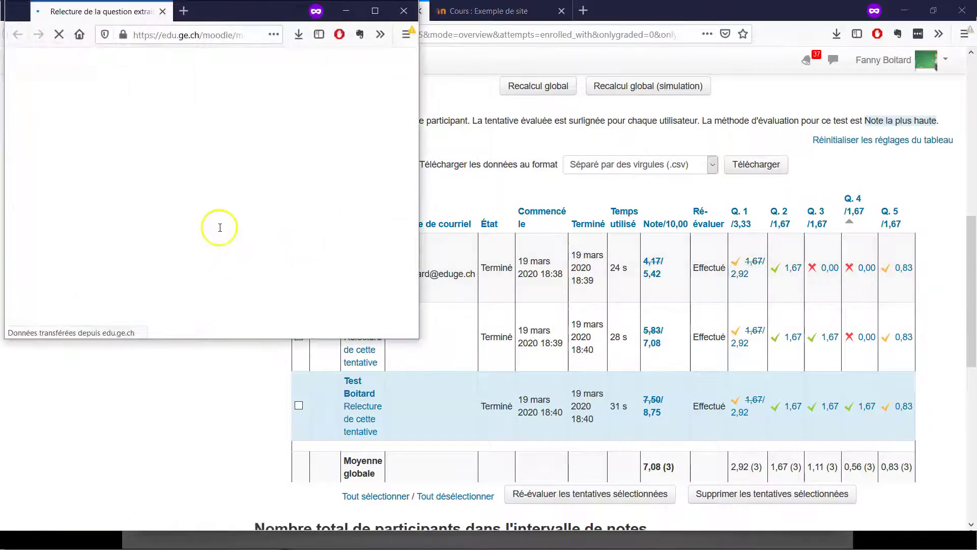
scroll(219, 225, "down", 6)
mouse_move(157, 148)
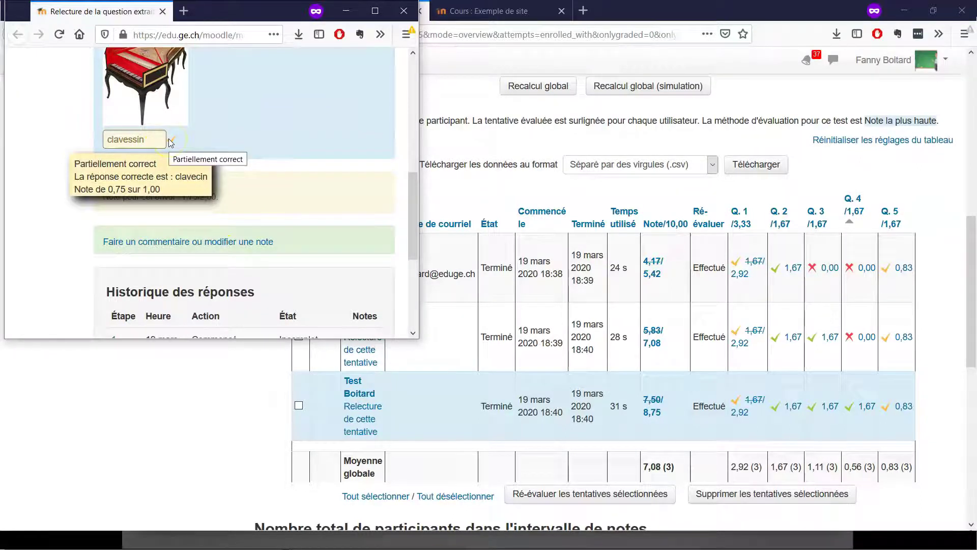
scroll(306, 127, "up", 5)
left_click(404, 11)
left_click(472, 237)
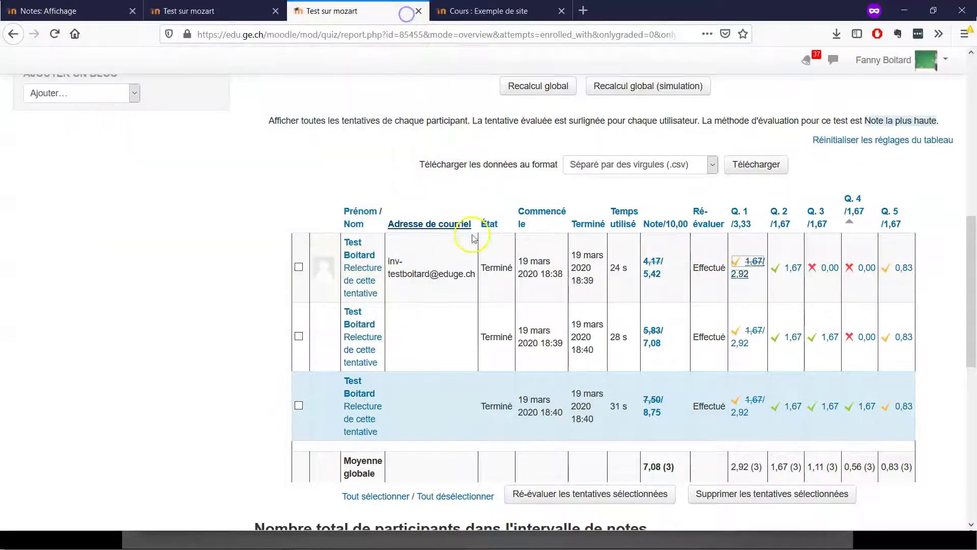
Return to the course Exemple de site and open the Rapport de l'évaluateur from its gradebook setup
left_click(654, 87)
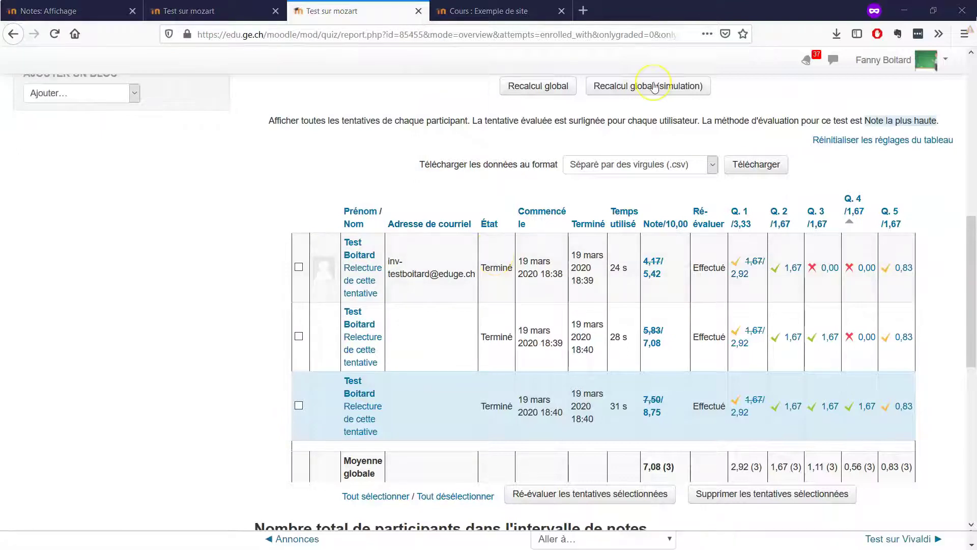
scroll(655, 87, "up", 2)
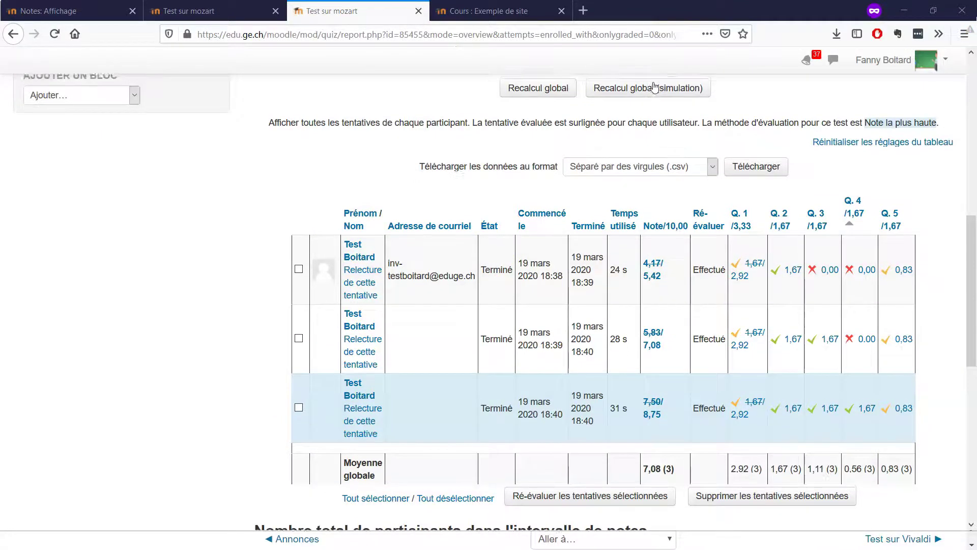
scroll(402, 209, "up", 5)
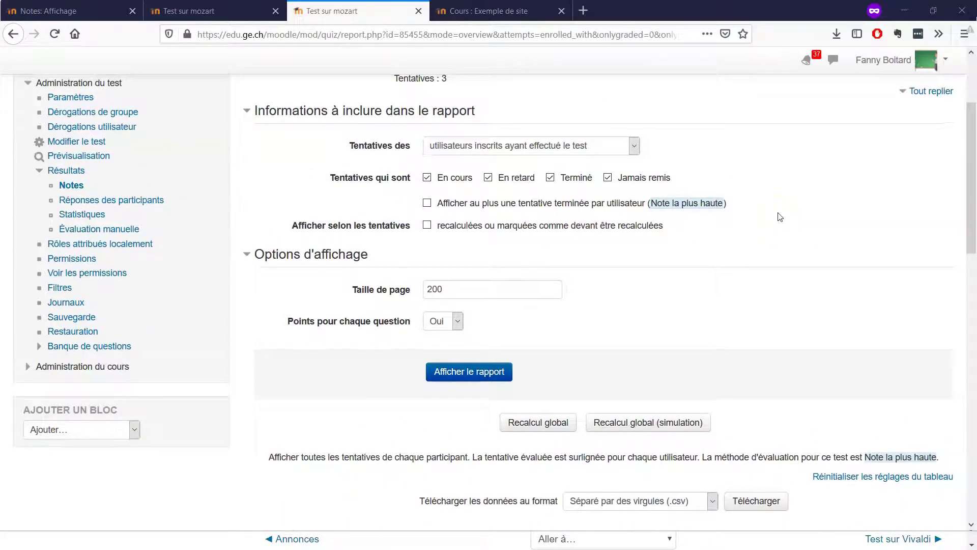
scroll(780, 216, "up", 1)
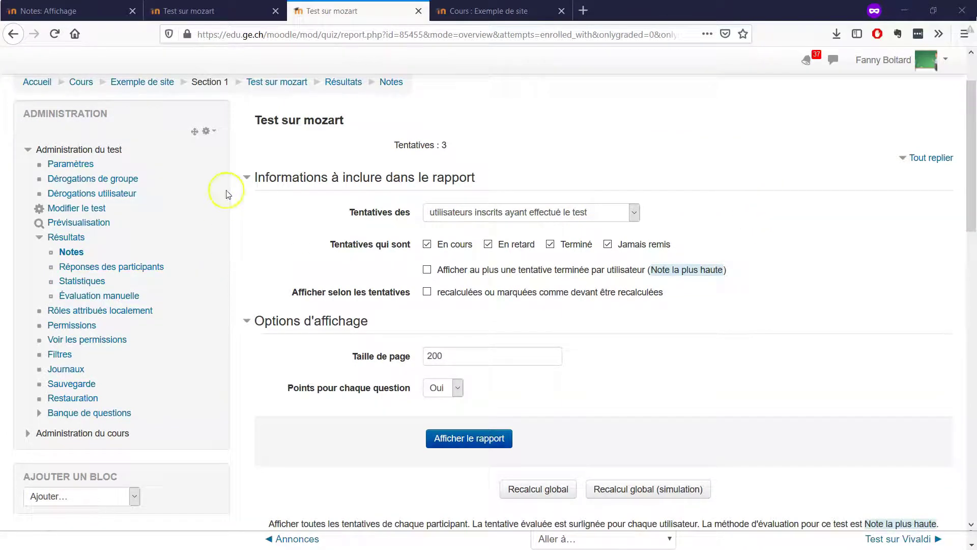
left_click(157, 82)
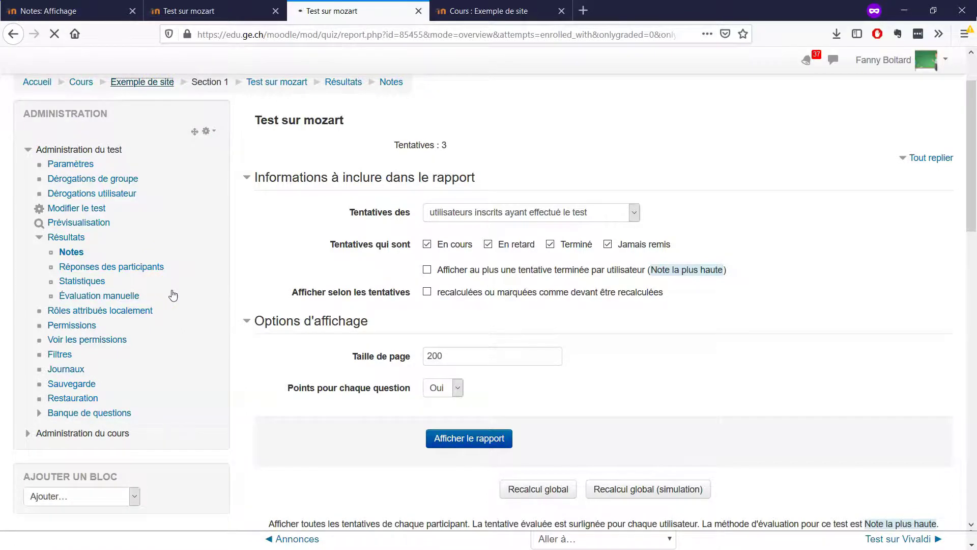
left_click(121, 319)
left_click(366, 176)
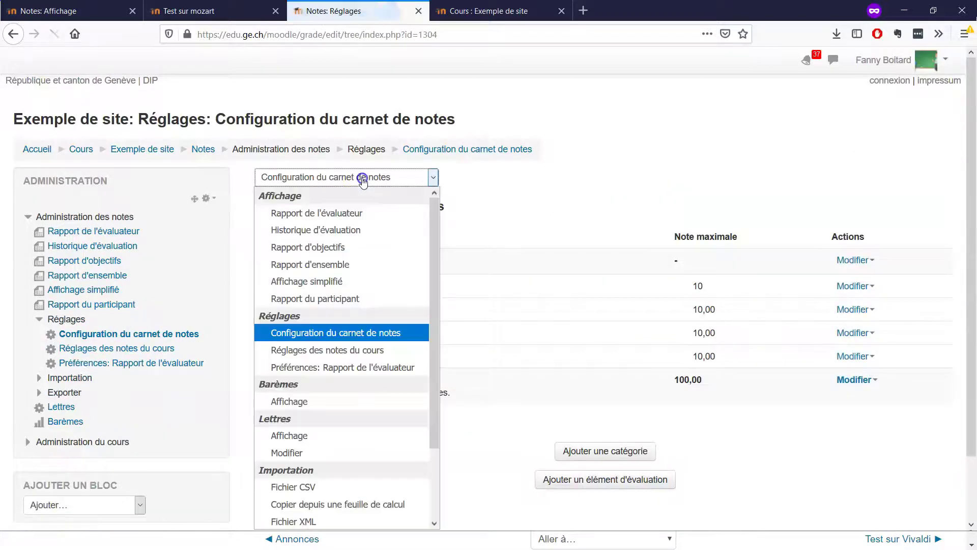
left_click(362, 214)
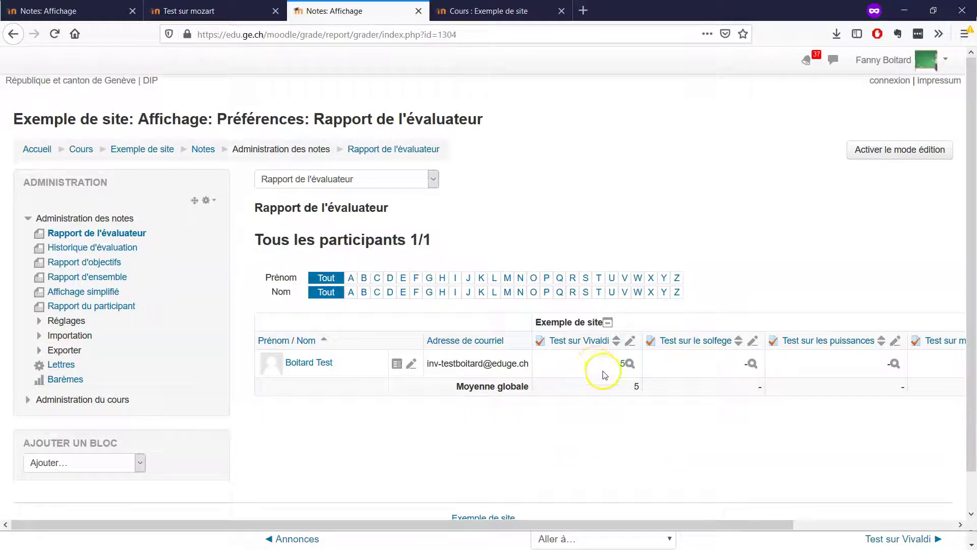
Override the participant's Test sur mozart grade with 10 in the Affichage simplifié, save it, and return to the Rapport de l'évaluateur
left_click_drag(692, 524, 889, 520)
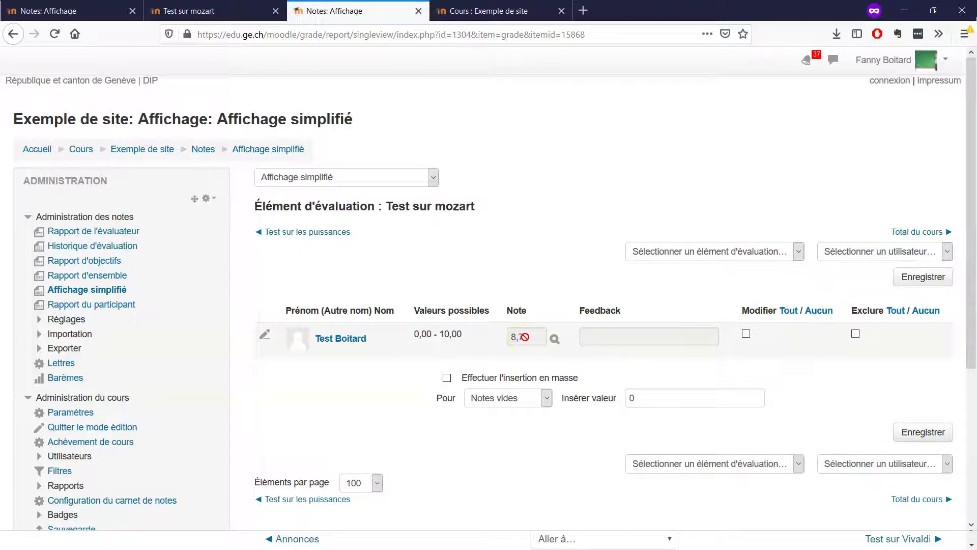
left_click(746, 336)
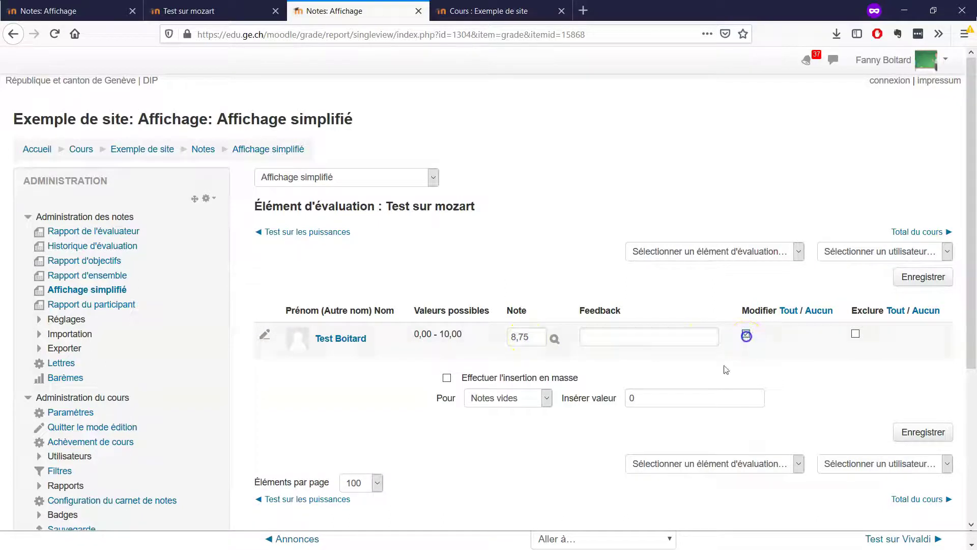
left_click_drag(533, 337, 465, 340)
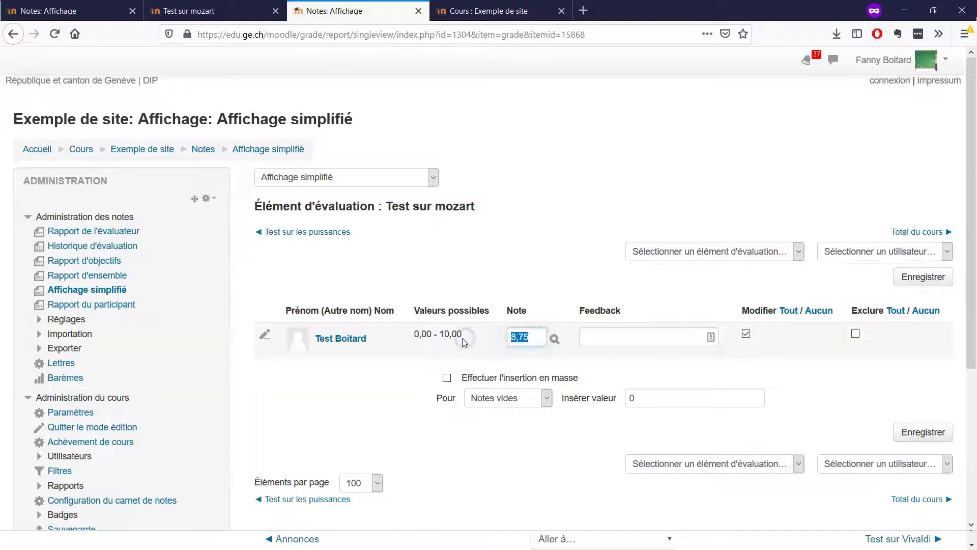
left_click(923, 431)
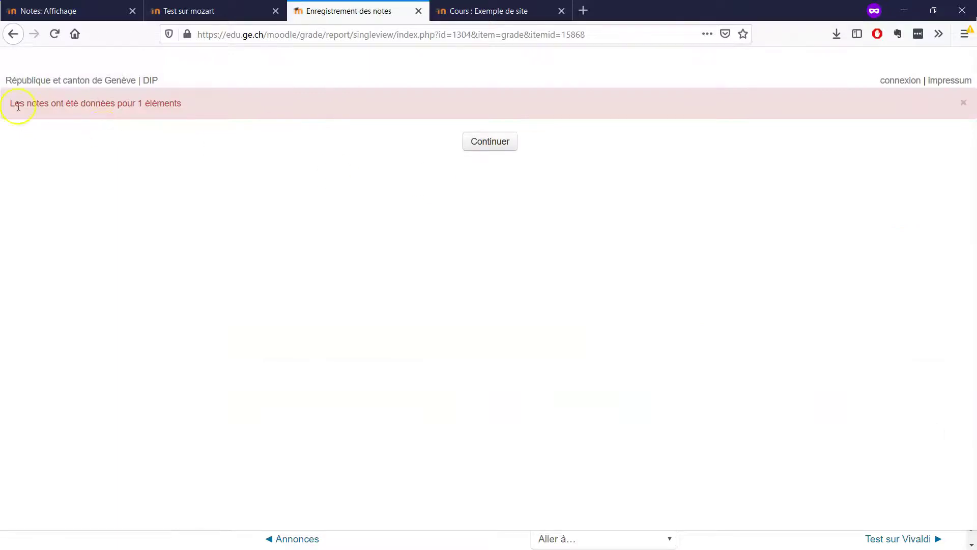
left_click(496, 144)
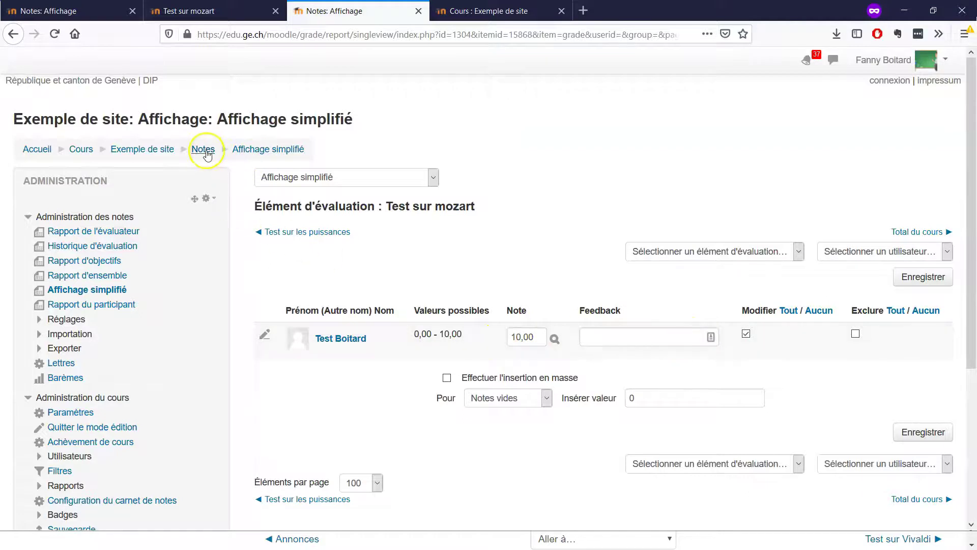
left_click(72, 231)
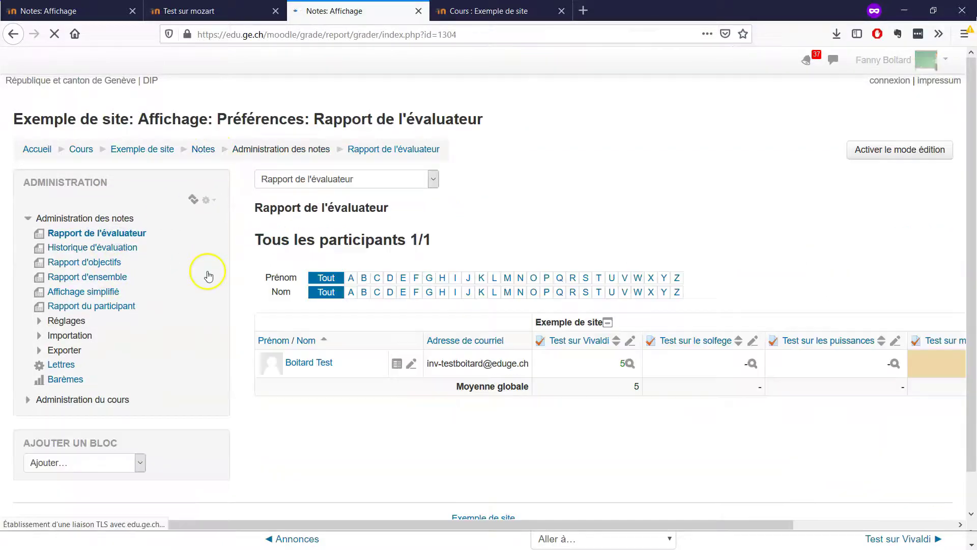
Check the manually adjusted Test sur mozart grade in the Rapport de l'évaluateur and on the student's attempt summary page in the other browser
left_click_drag(646, 524, 802, 524)
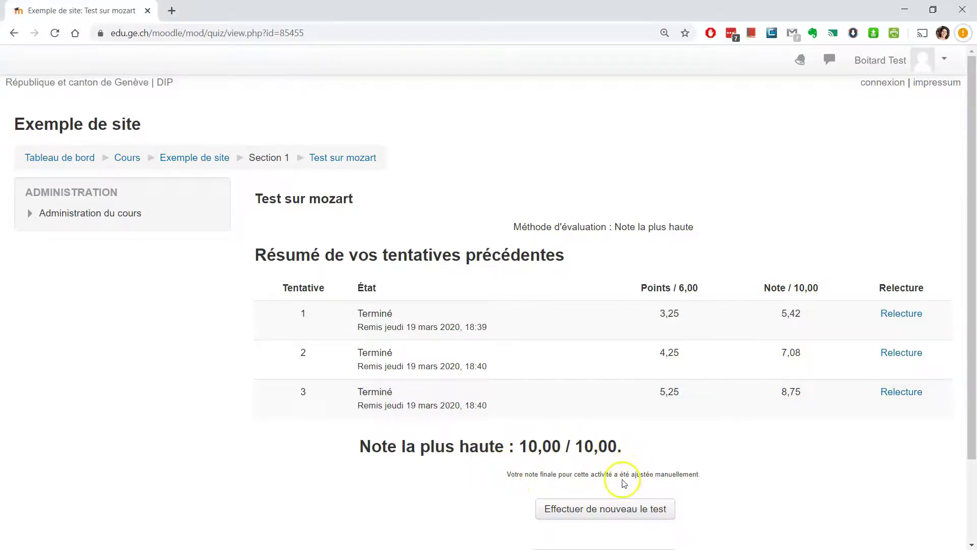
key("ctrl+plus")
key("ctrl+plus")
key("ctrl+plus")
scroll(621, 480, "down", 5)
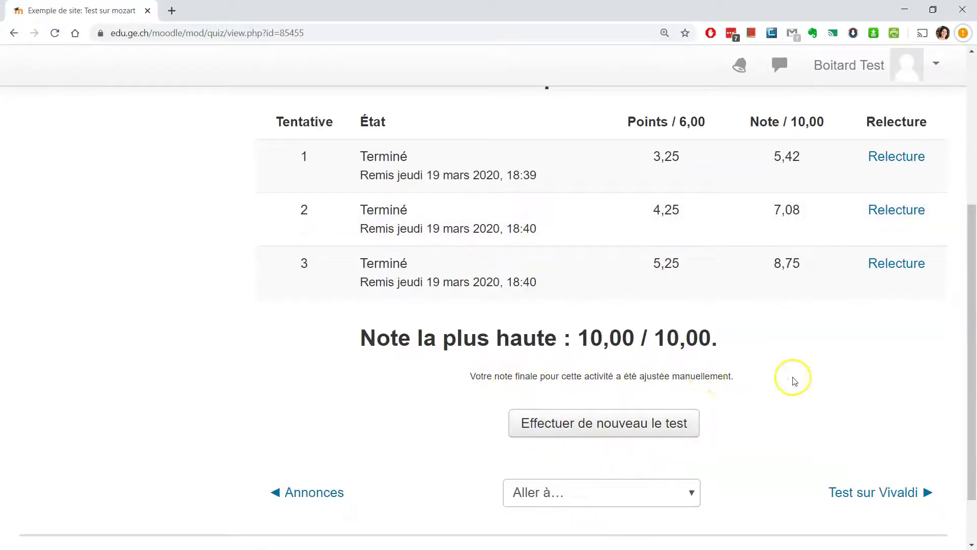
key("alt+Tab")
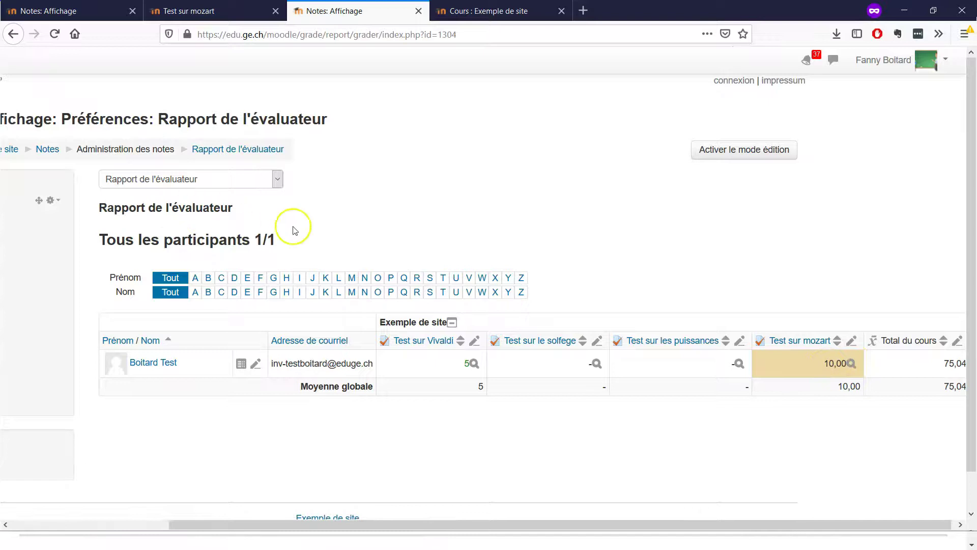
Remove the participant's grade override for Test sur mozart in the Affichage simplifié, save it, and continue back to the grade table
left_click(849, 363)
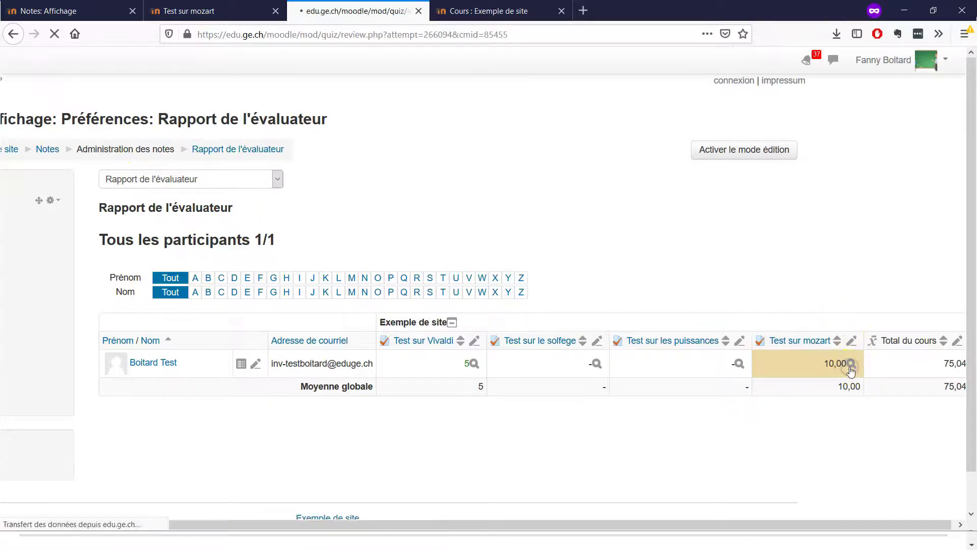
left_click(14, 36)
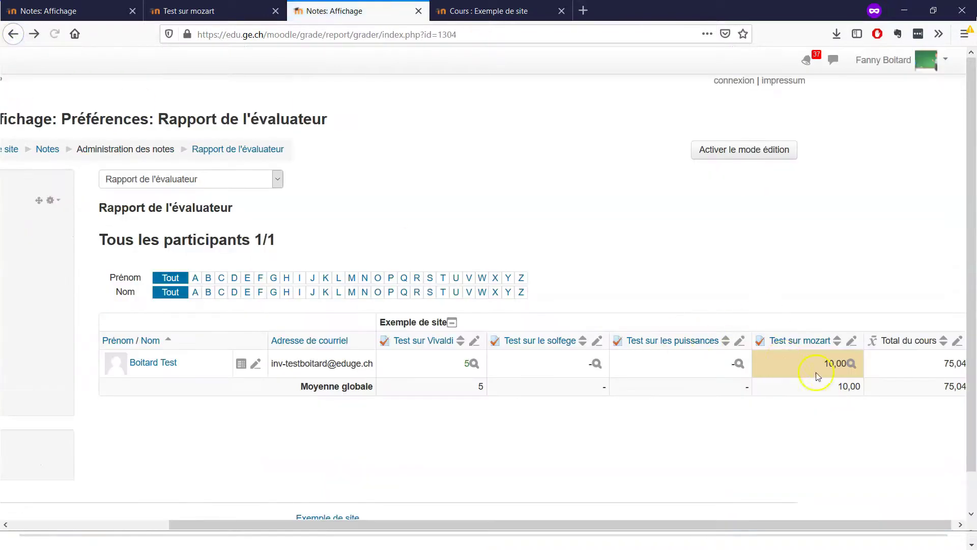
left_click(851, 341)
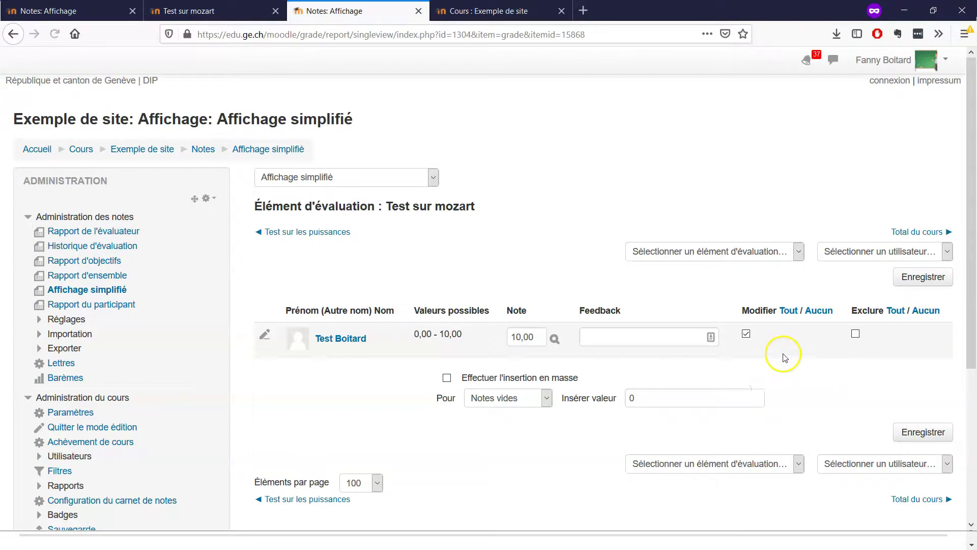
left_click(747, 336)
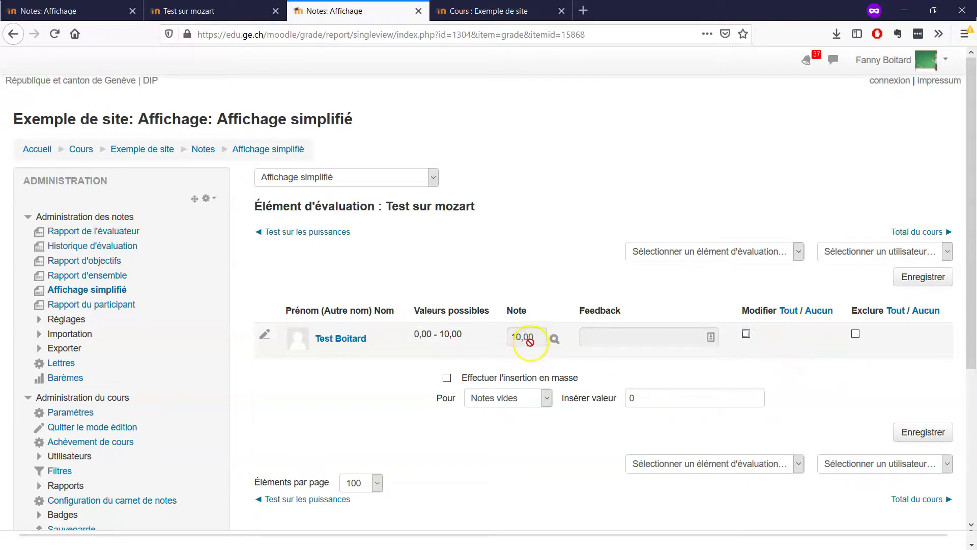
left_click(916, 432)
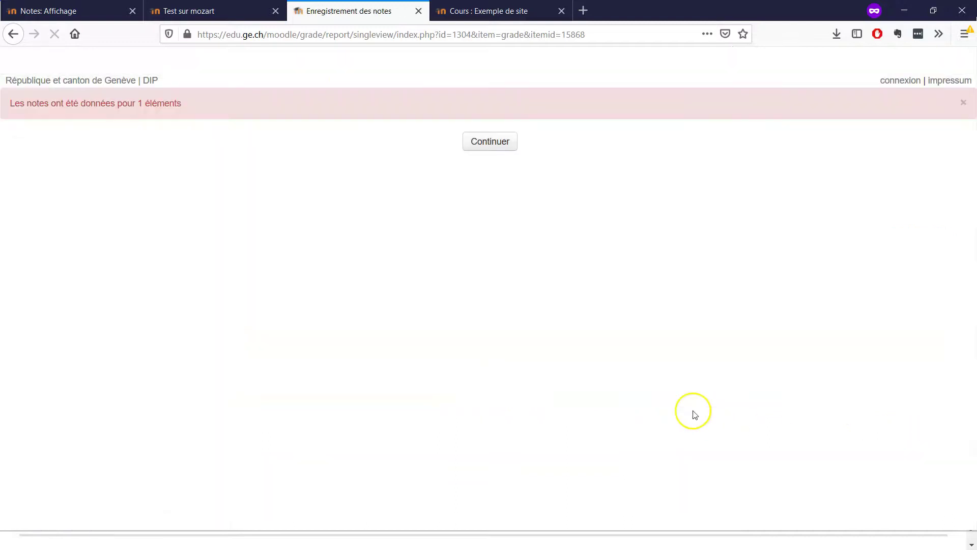
left_click(491, 143)
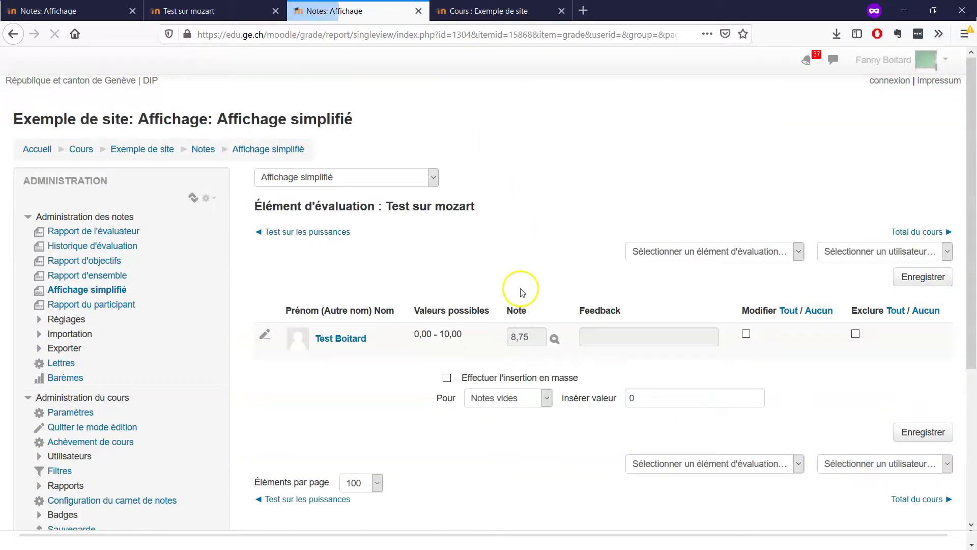